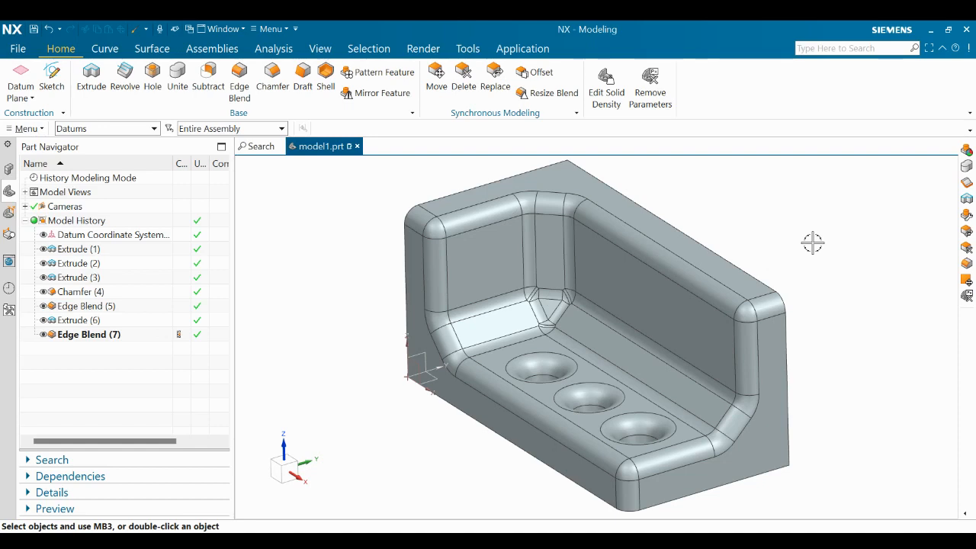
Edit the object display of the whole solid body, setting its color to cyan
key("ctrl+j")
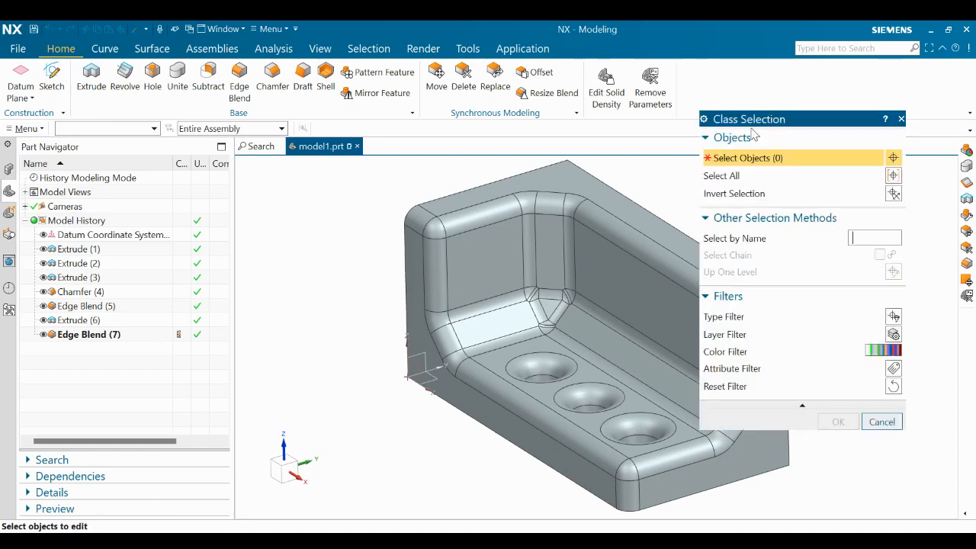
left_click(102, 129)
left_click(124, 264)
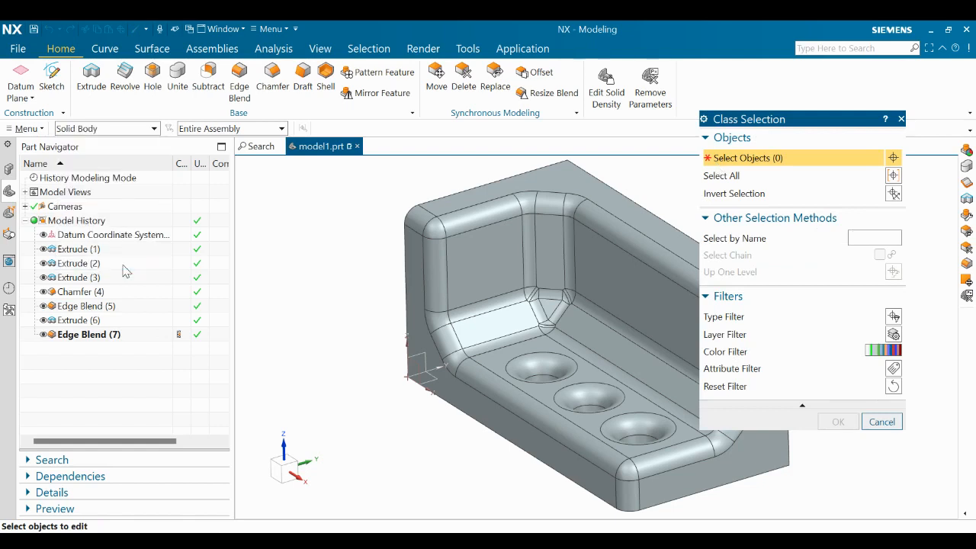
left_click(476, 279)
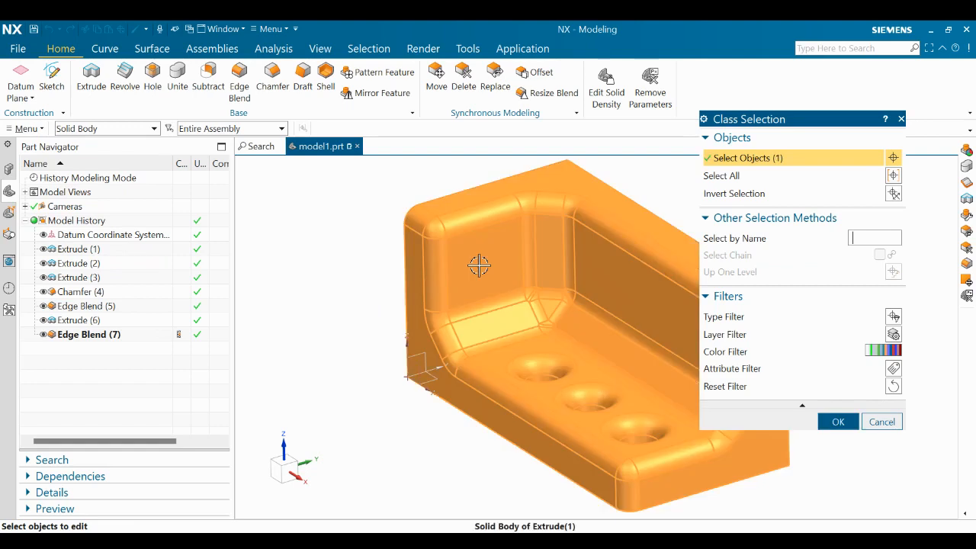
left_click(845, 422)
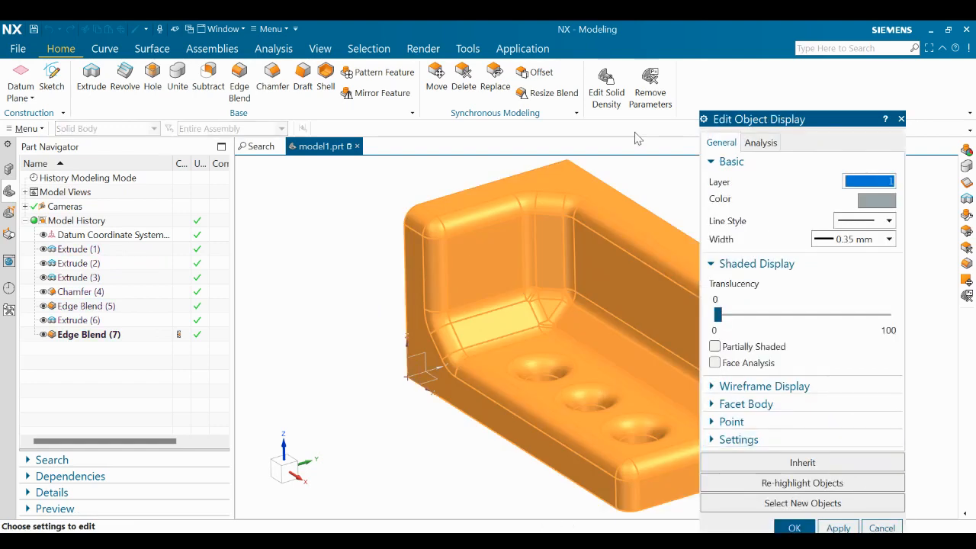
left_click_drag(750, 121, 731, 79)
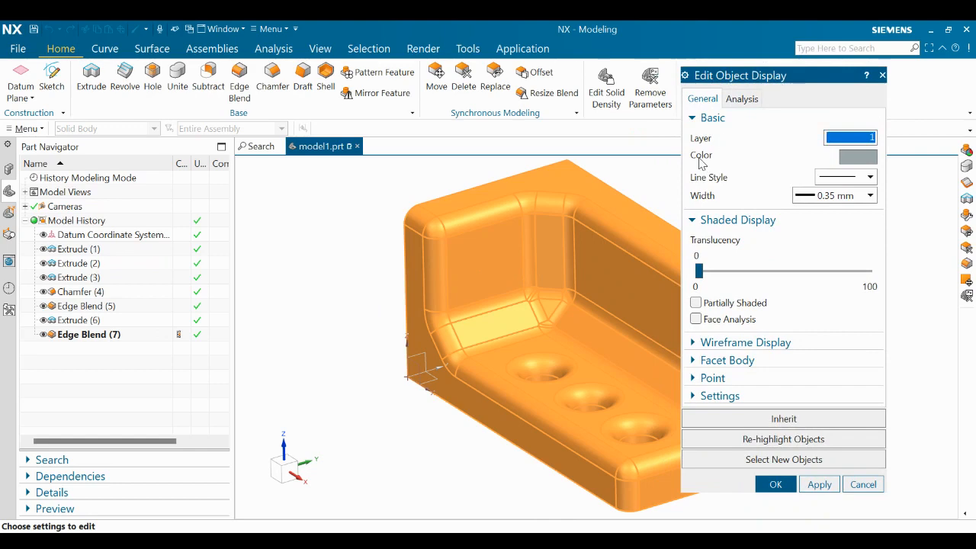
left_click(861, 158)
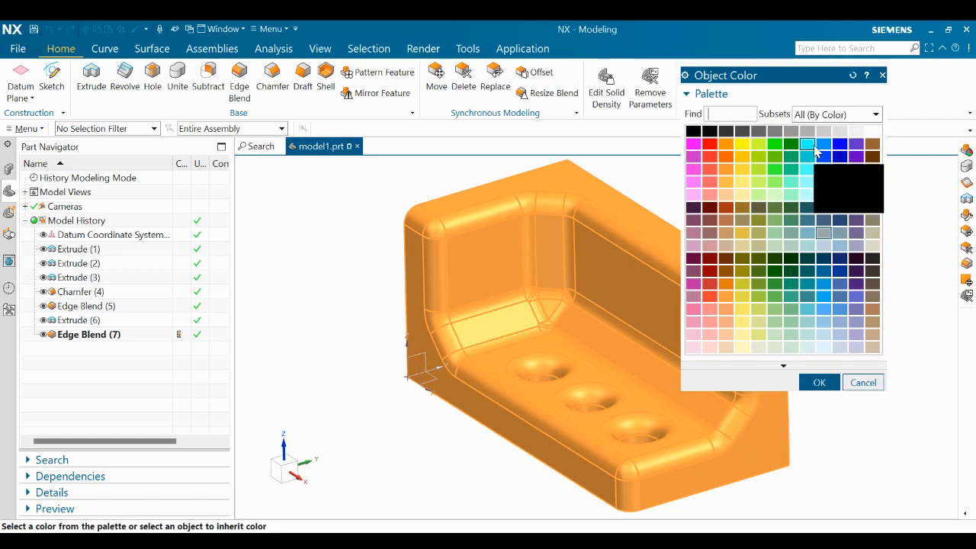
left_click(814, 146)
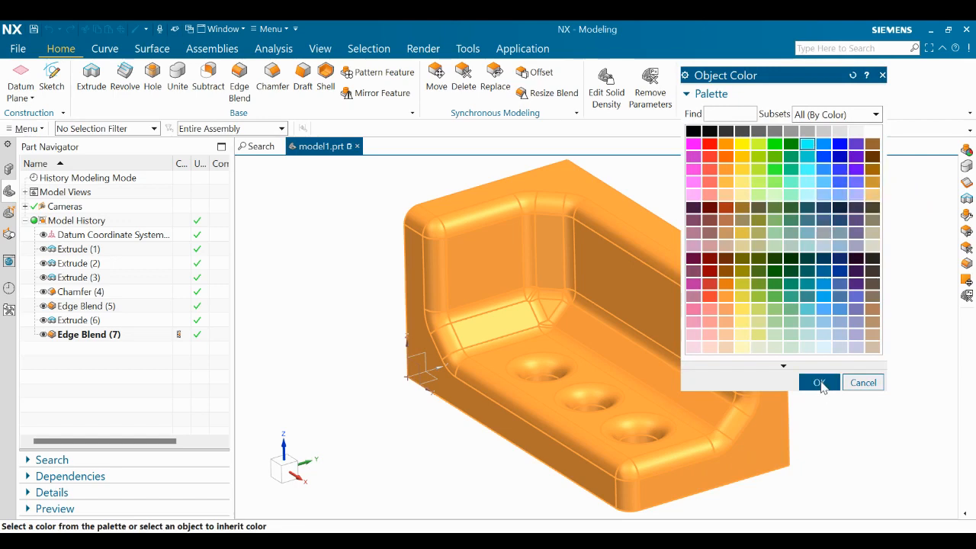
left_click(820, 383)
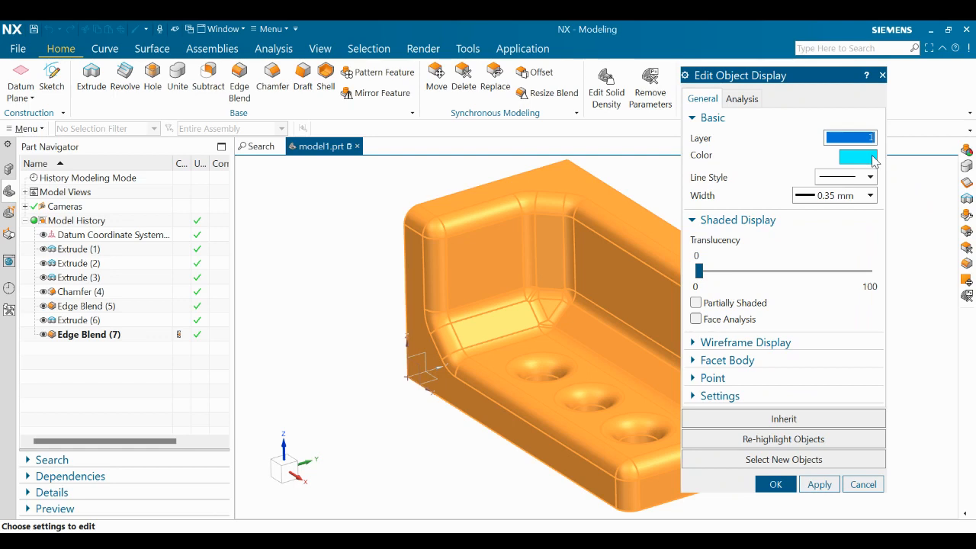
left_click(776, 485)
scroll(549, 323, "down", 1)
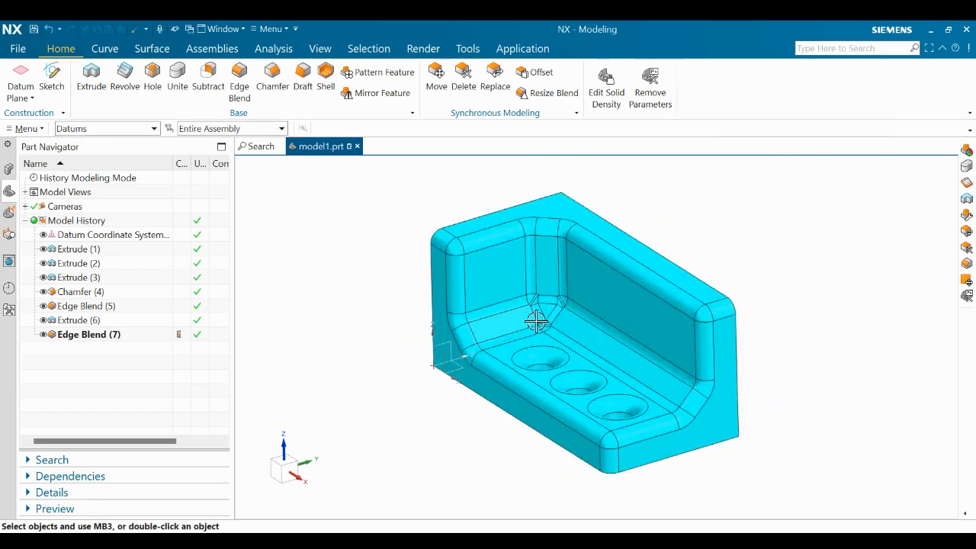
scroll(756, 224, "up", 1)
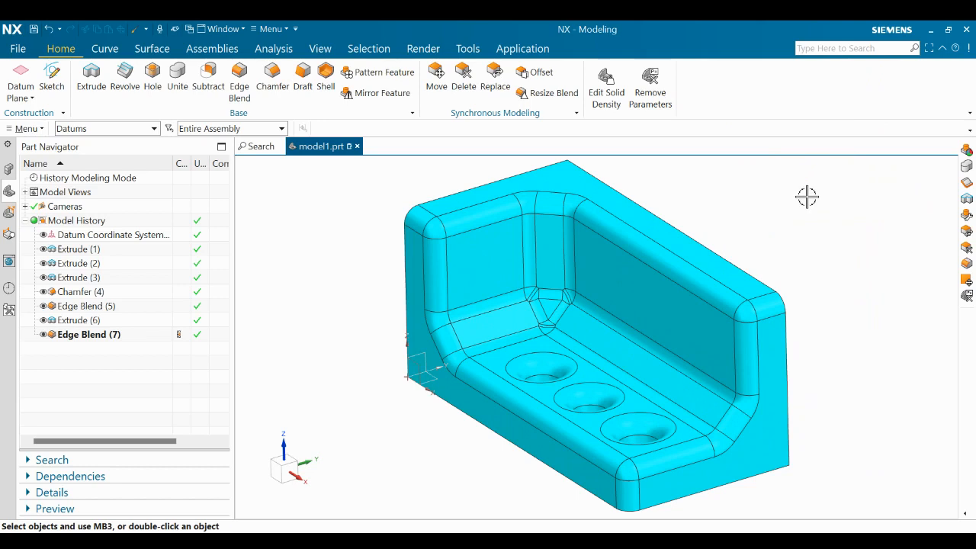
Edit the object display of the two flat inner wall faces, filtering the selection by Face and setting their color to green
key("ctrl+j")
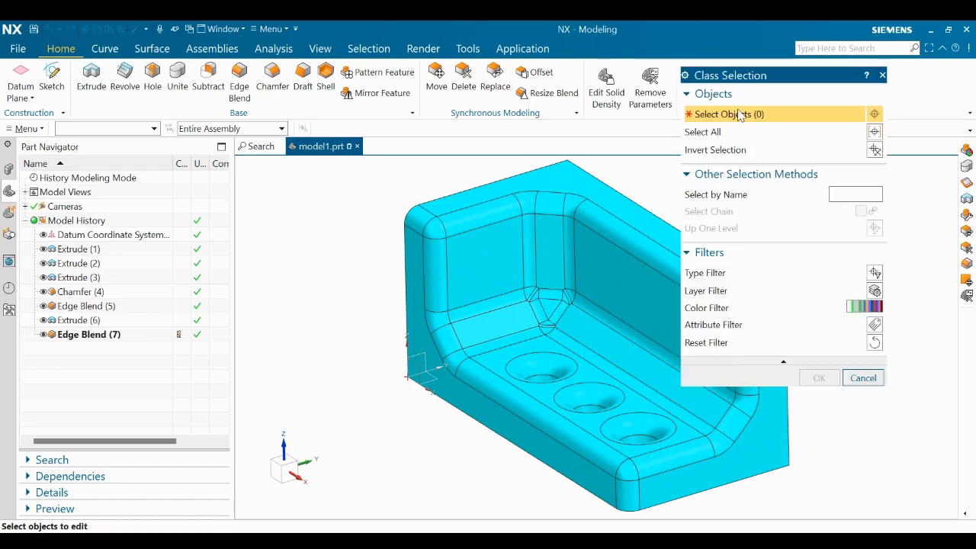
left_click(874, 271)
left_click_drag(722, 77, 759, 86)
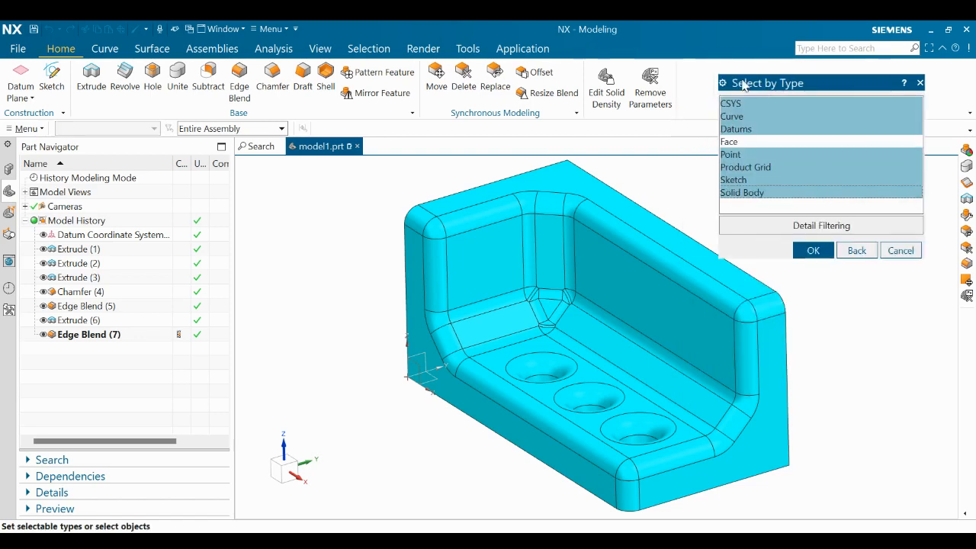
left_click(732, 143)
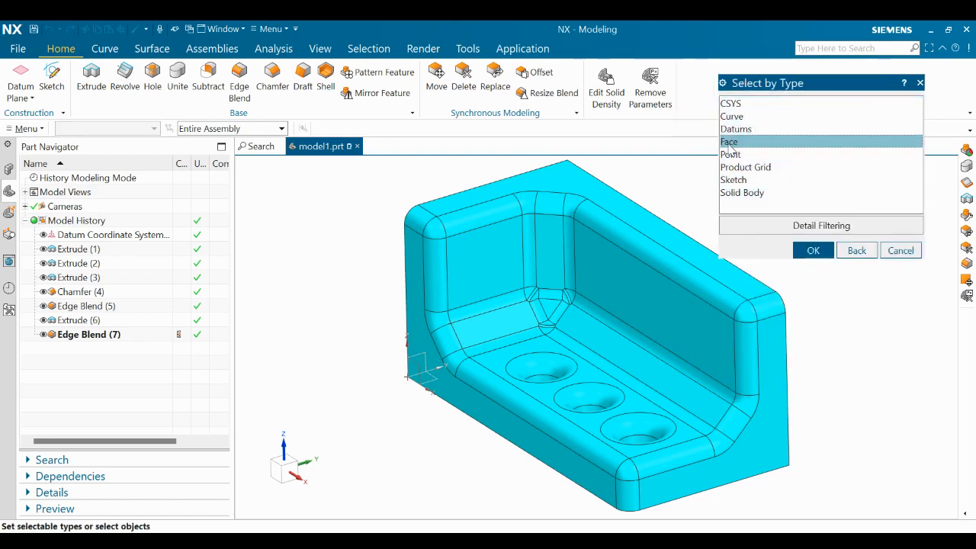
left_click(813, 250)
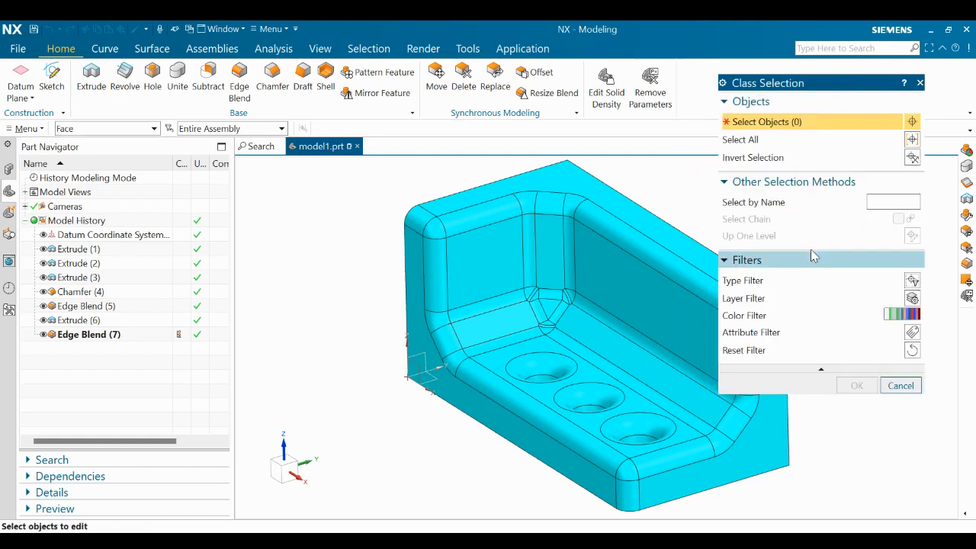
left_click(476, 257)
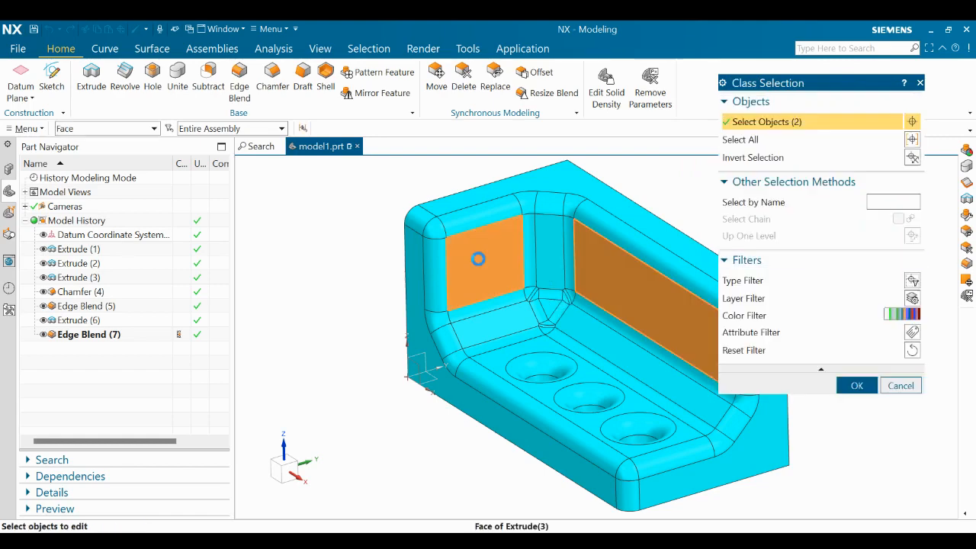
left_click(871, 388)
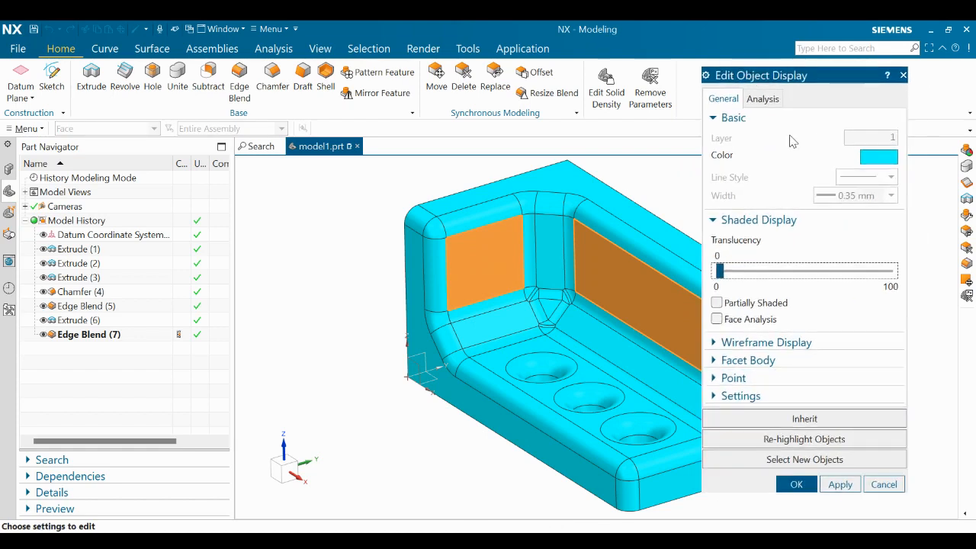
left_click(883, 165)
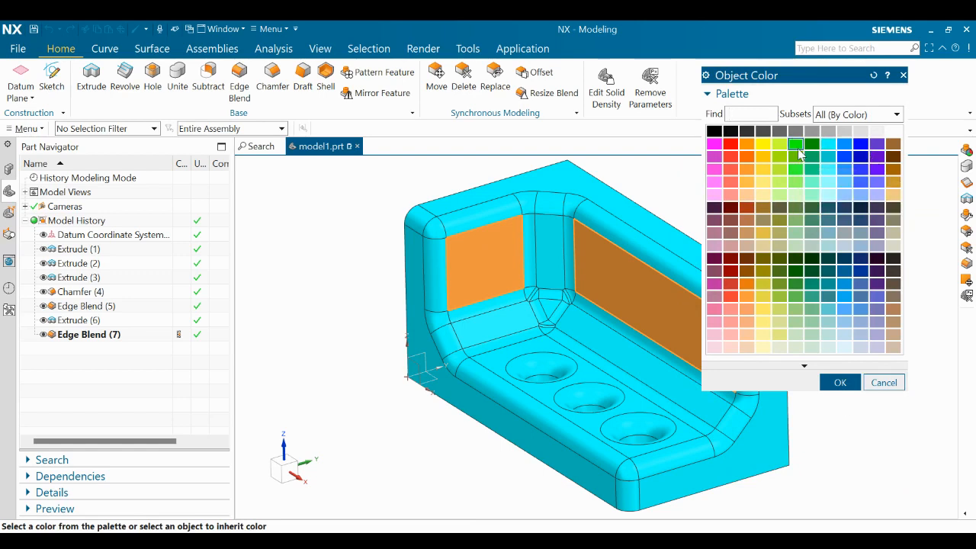
left_click(840, 383)
left_click(801, 484)
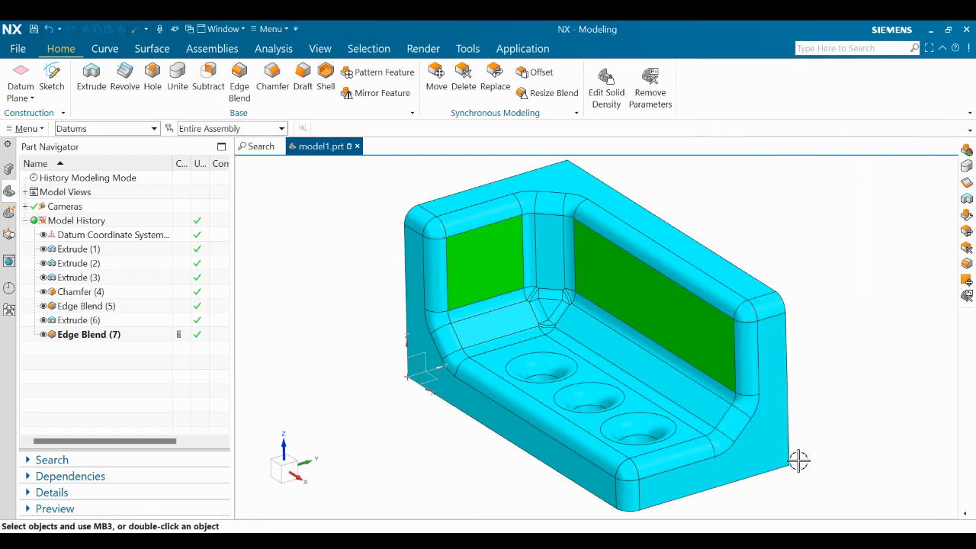
Set the selection type filter to No Selection Filter
scroll(523, 268, "down", 2)
scroll(516, 236, "up", 2)
middle_click_drag(649, 277, 733, 316)
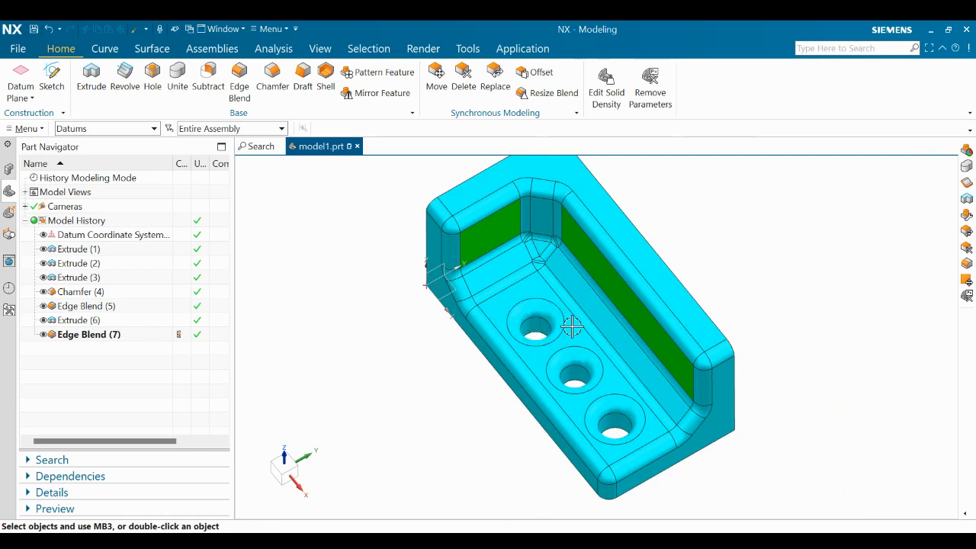
left_click(84, 130)
left_click(84, 138)
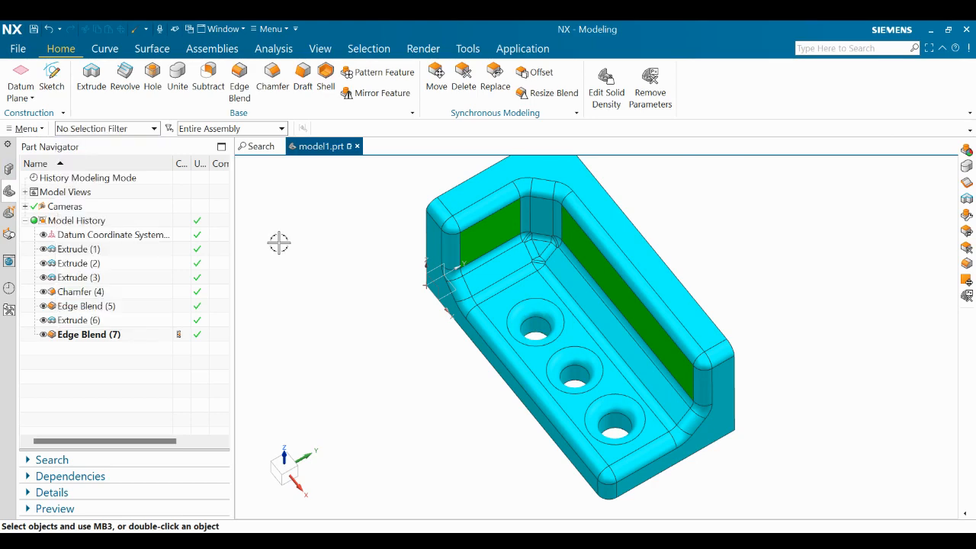
mouse_move(428, 359)
middle_mouse_down()
mouse_move(432, 331)
mouse_move(435, 346)
middle_mouse_up()
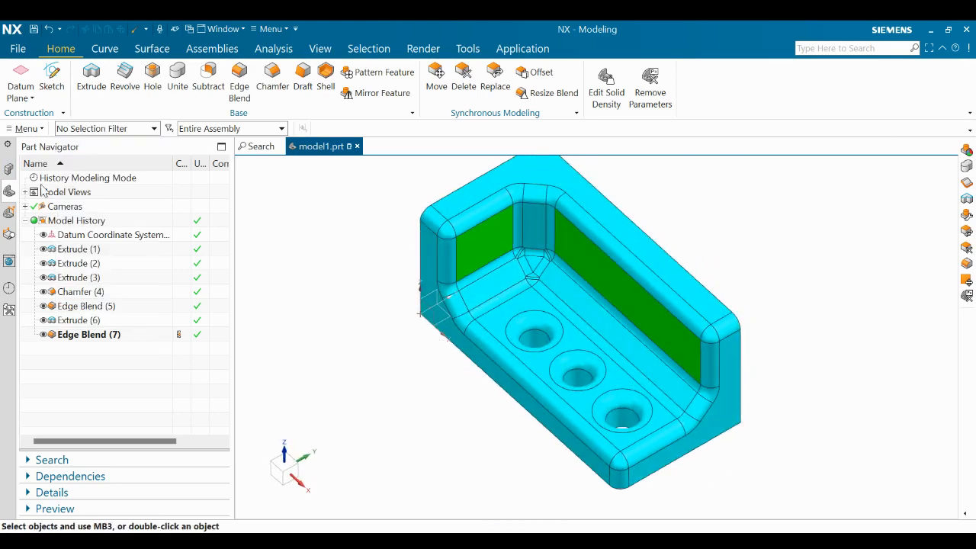
Assign a Magenta feature face color to Extrude (6) and Edge Blend (7), covering the three holes and their rounded rims
left_click(82, 336)
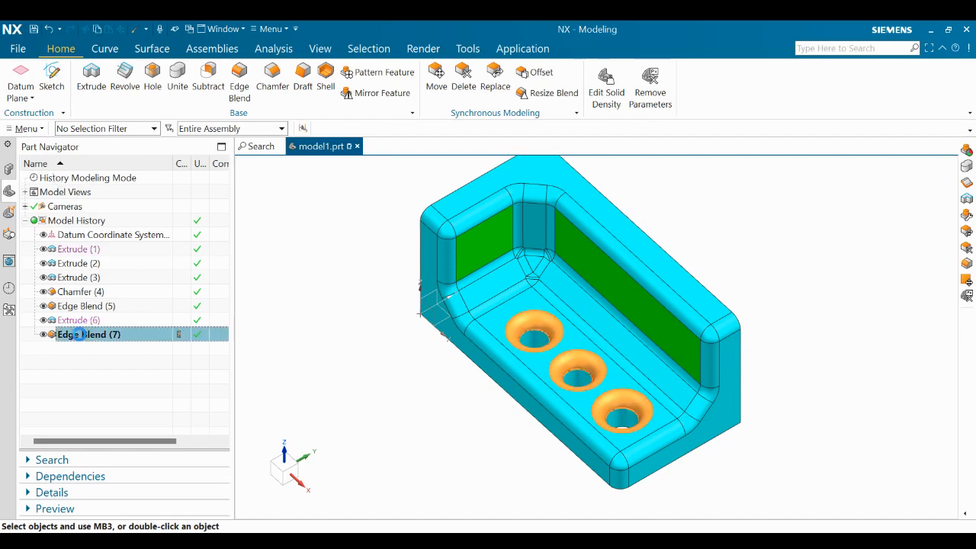
left_click(107, 320, "ctrl")
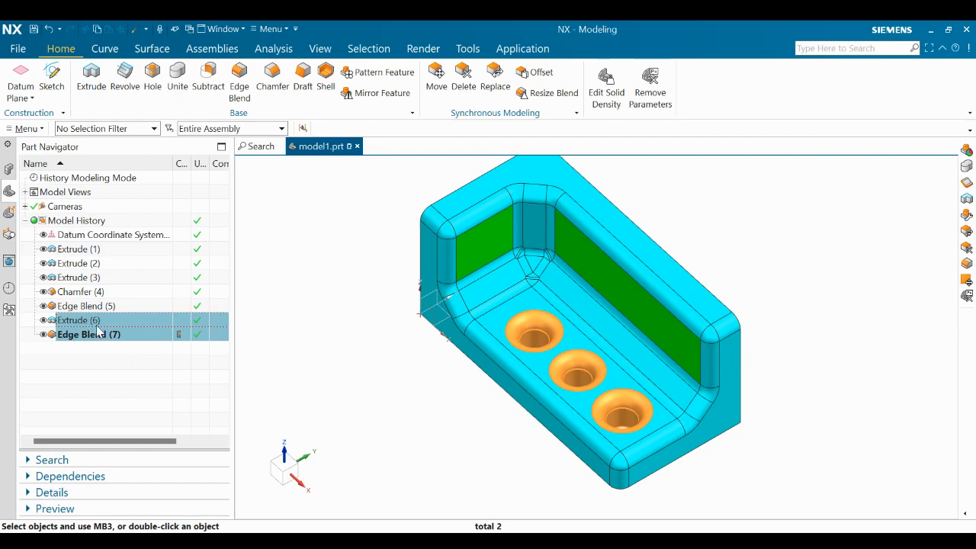
right_click(98, 330)
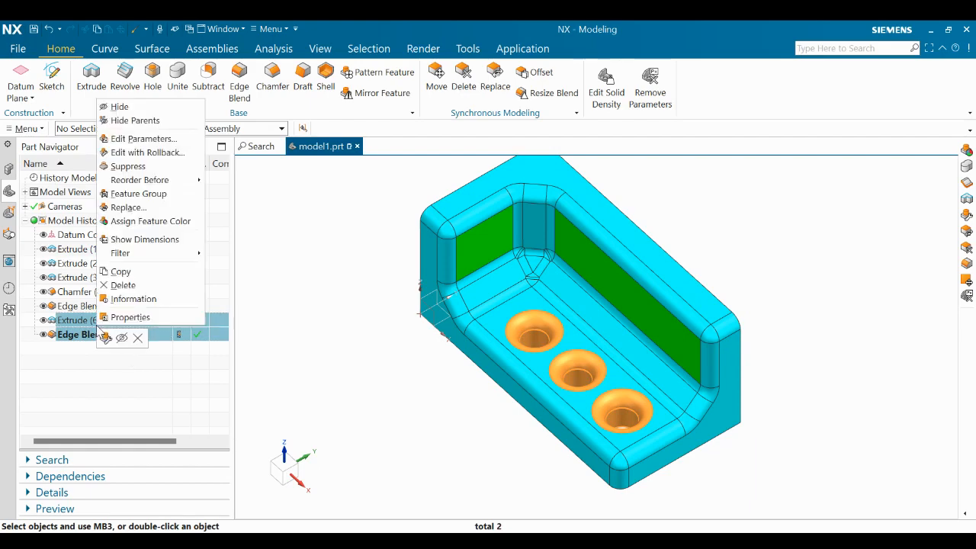
left_click(140, 223)
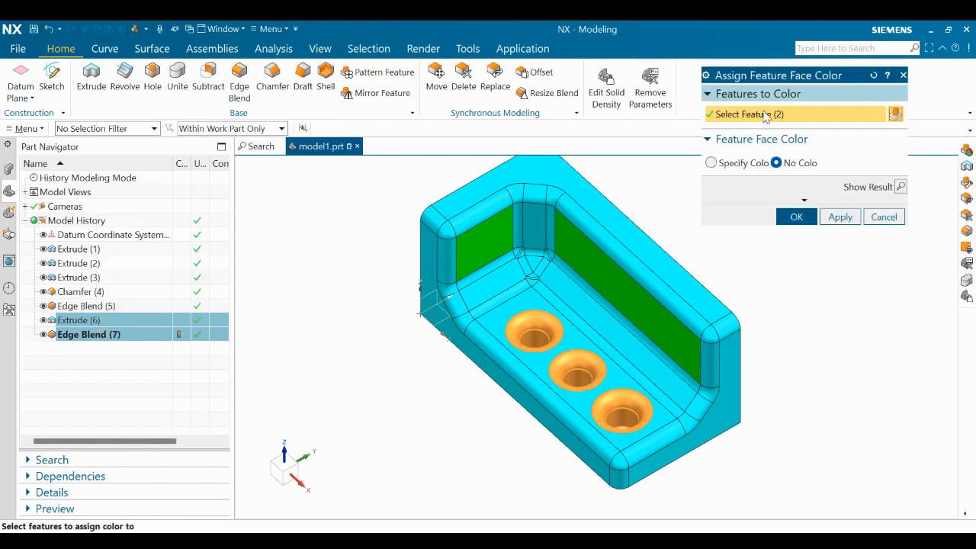
left_click_drag(750, 77, 735, 129)
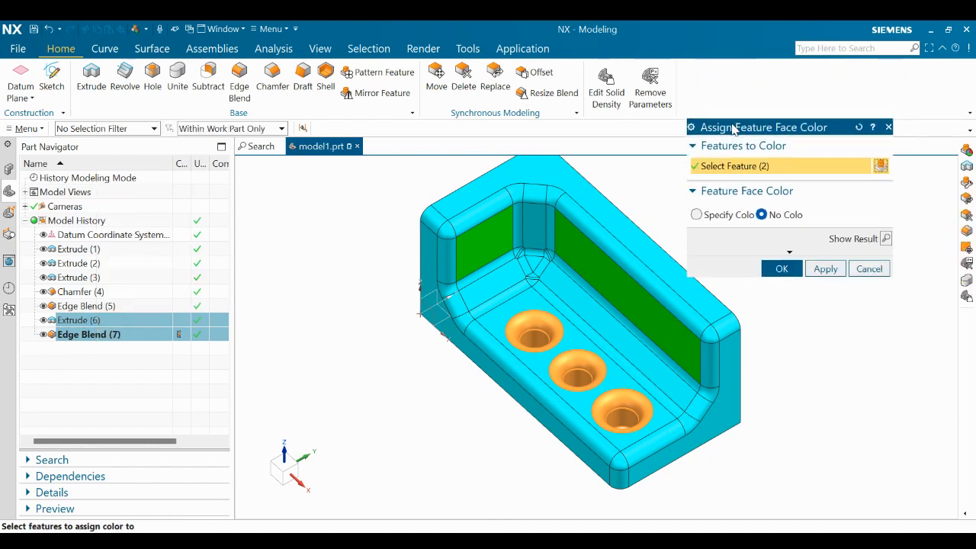
left_click(697, 216)
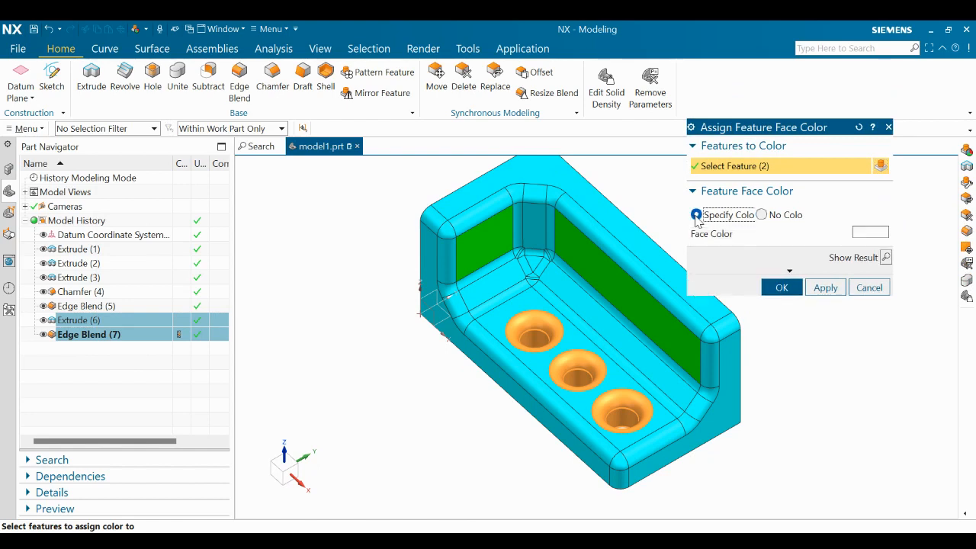
left_click(870, 233)
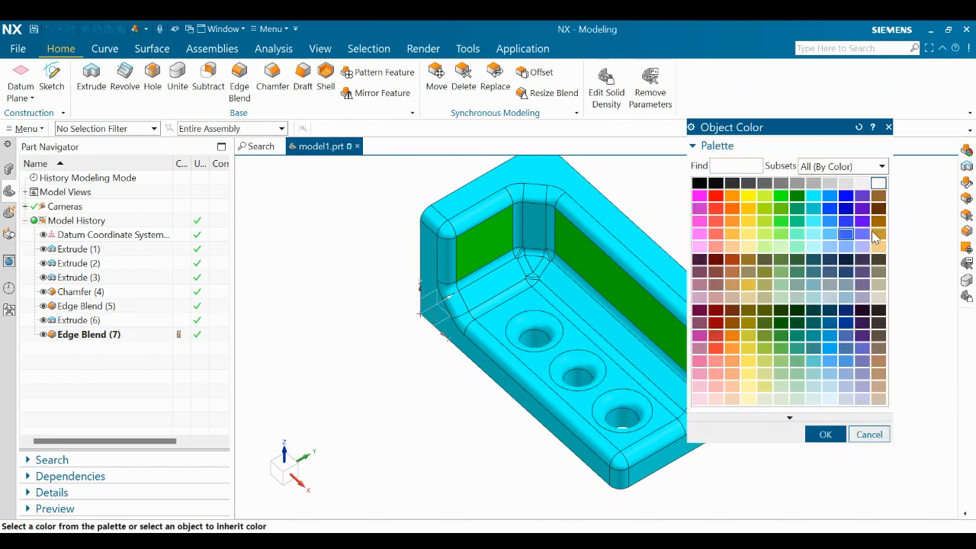
left_click(748, 209)
left_click(715, 198)
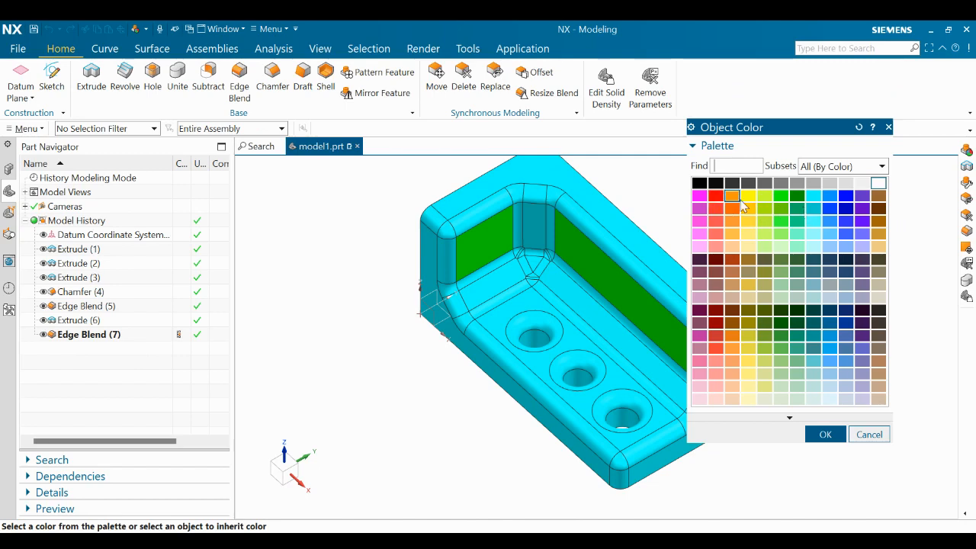
left_click(703, 196)
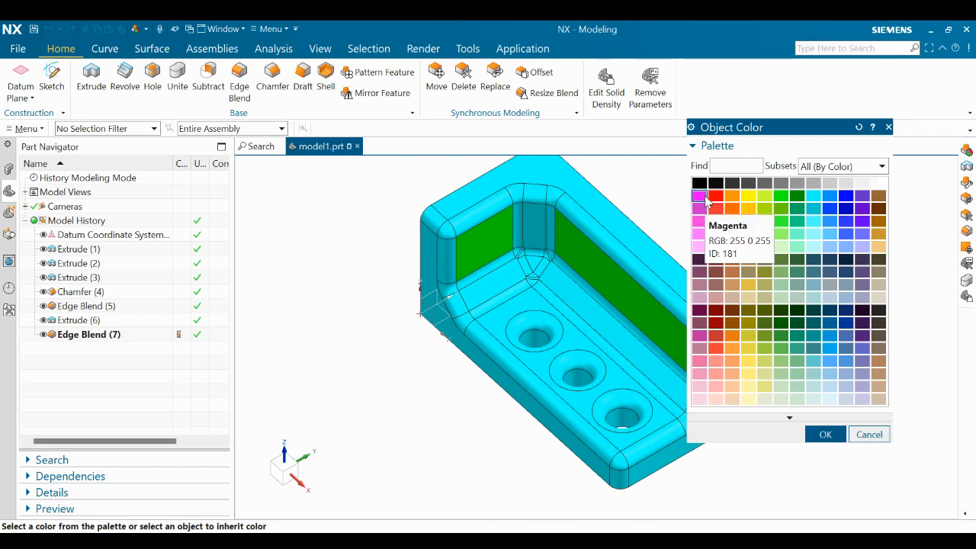
left_click(826, 434)
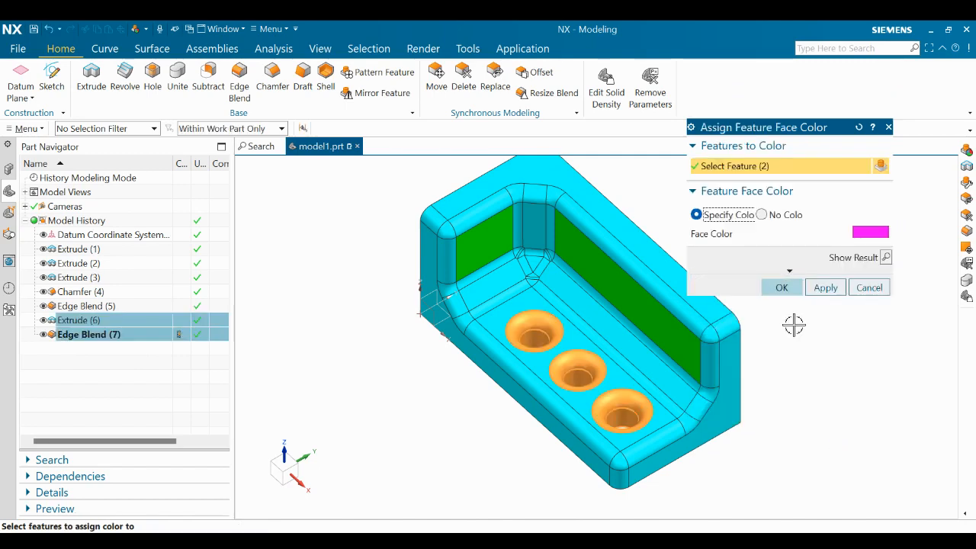
left_click(780, 287)
mouse_move(793, 283)
middle_mouse_down()
mouse_move(784, 301)
mouse_move(795, 348)
mouse_move(780, 259)
mouse_move(787, 298)
middle_mouse_up()
scroll(789, 250, "up", 1)
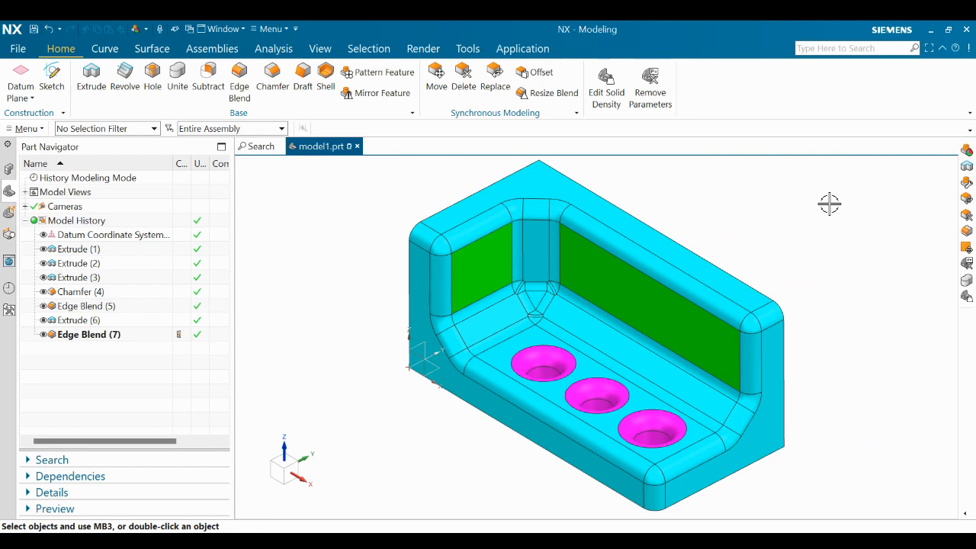
Edit the object display of the flat floor face around the three holes, filtering by Face and inheriting the green of the long inner wall face
key("ctrl+j")
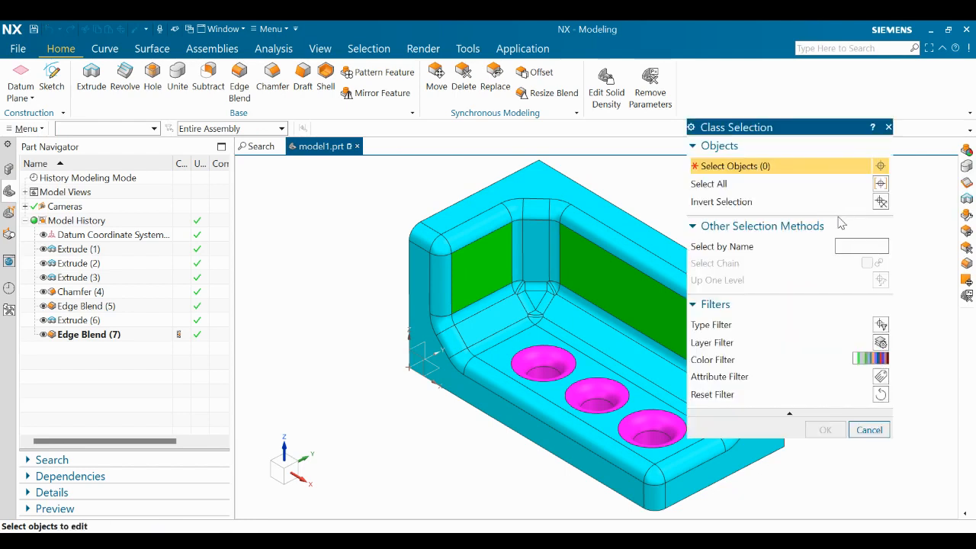
left_click(925, 315)
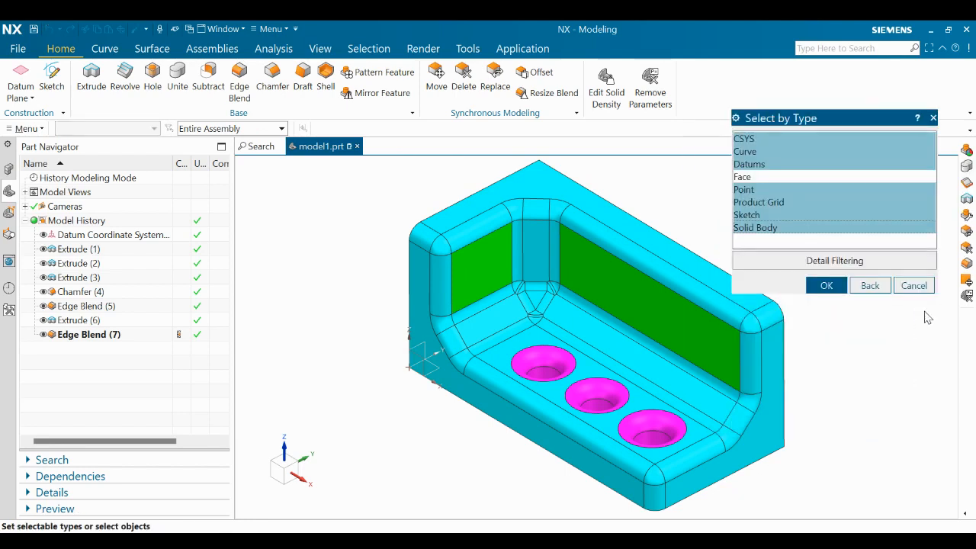
left_click(742, 180)
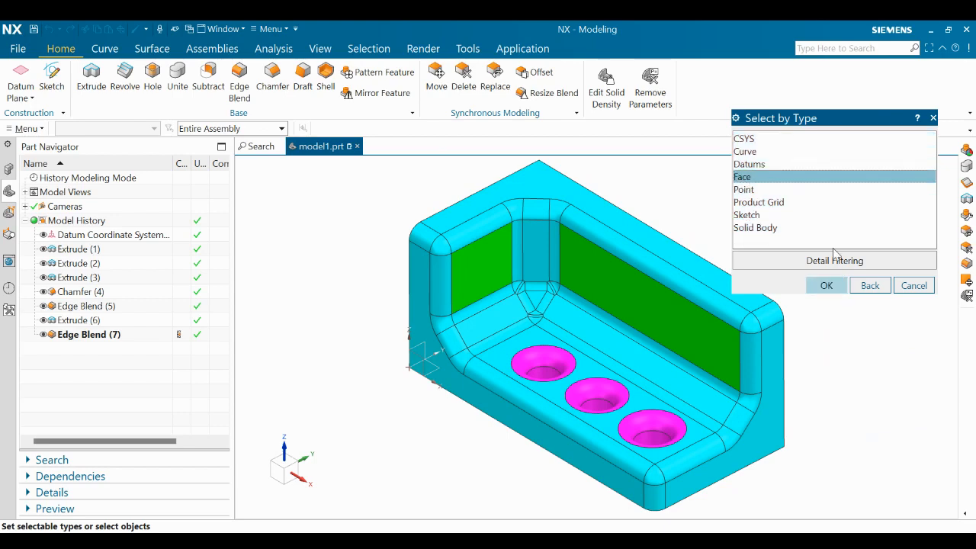
left_click(825, 289)
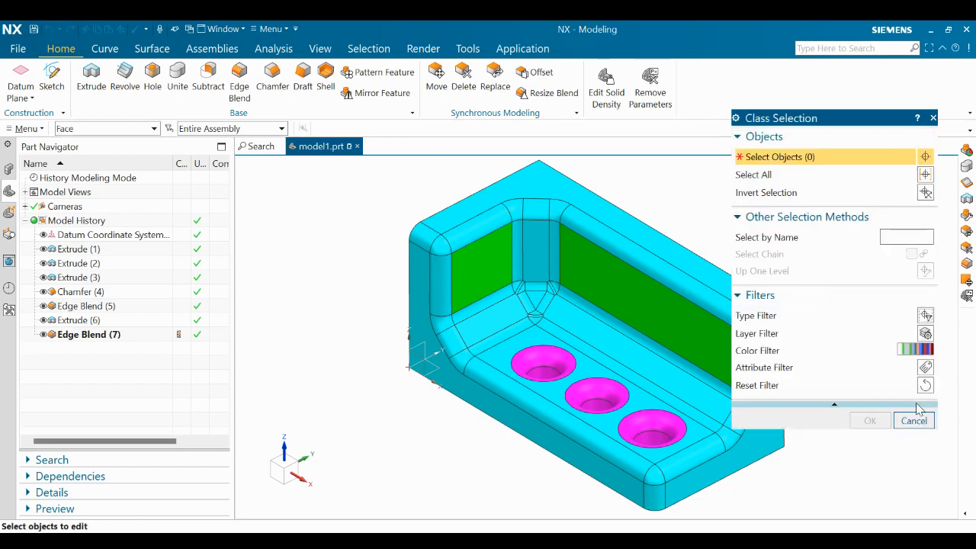
left_click(524, 337)
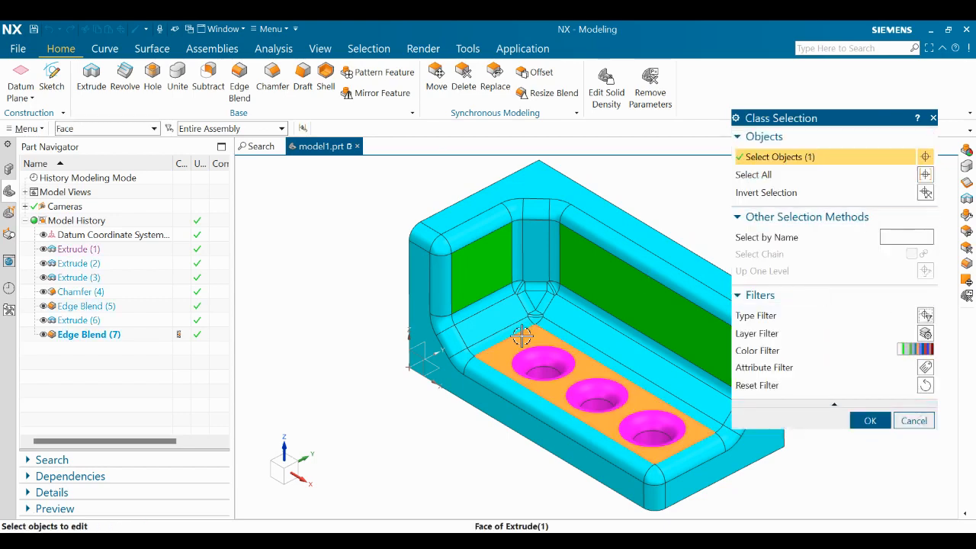
left_click(870, 421)
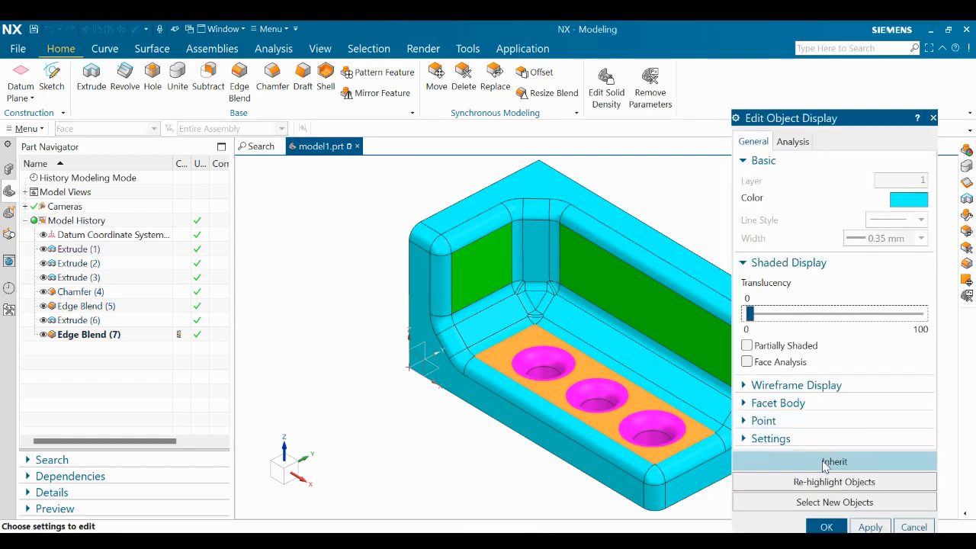
left_click(861, 458)
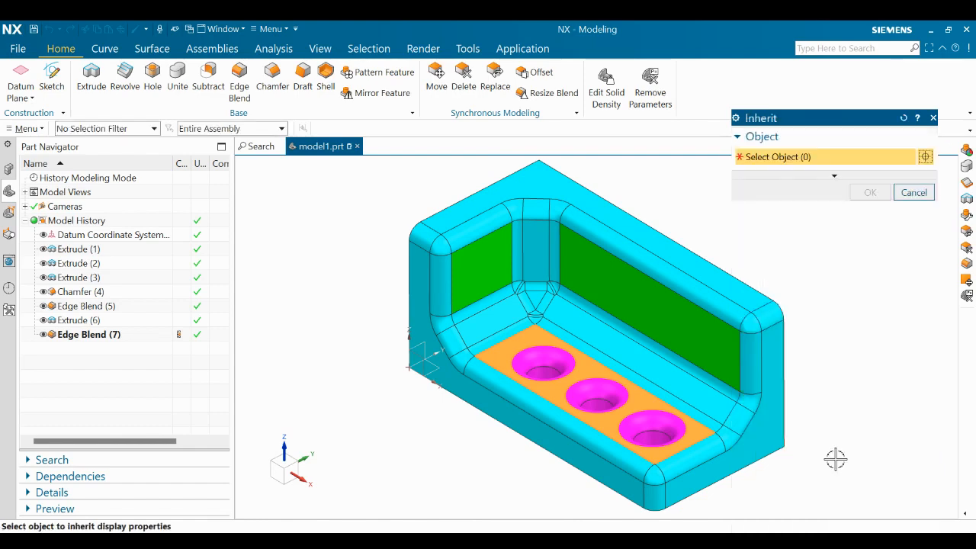
left_click(628, 285)
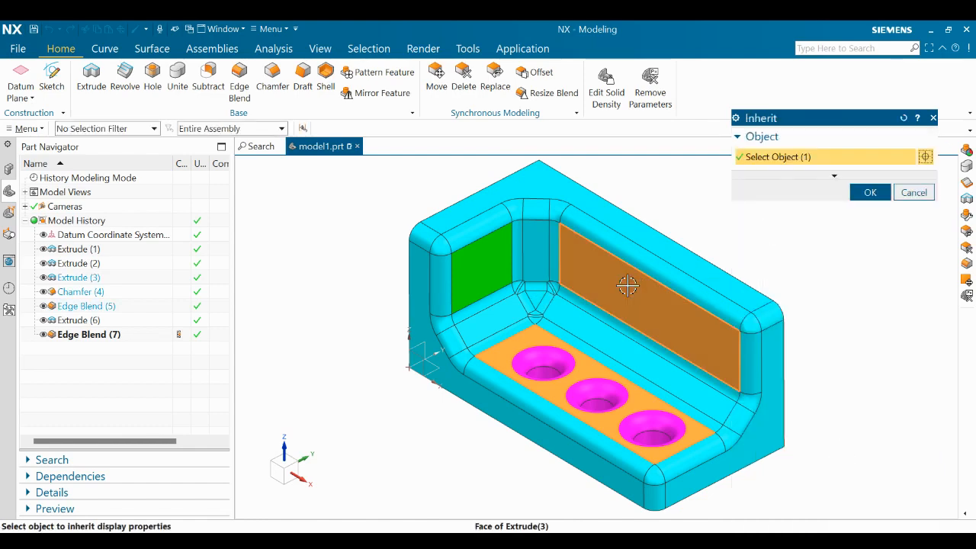
left_click(870, 193)
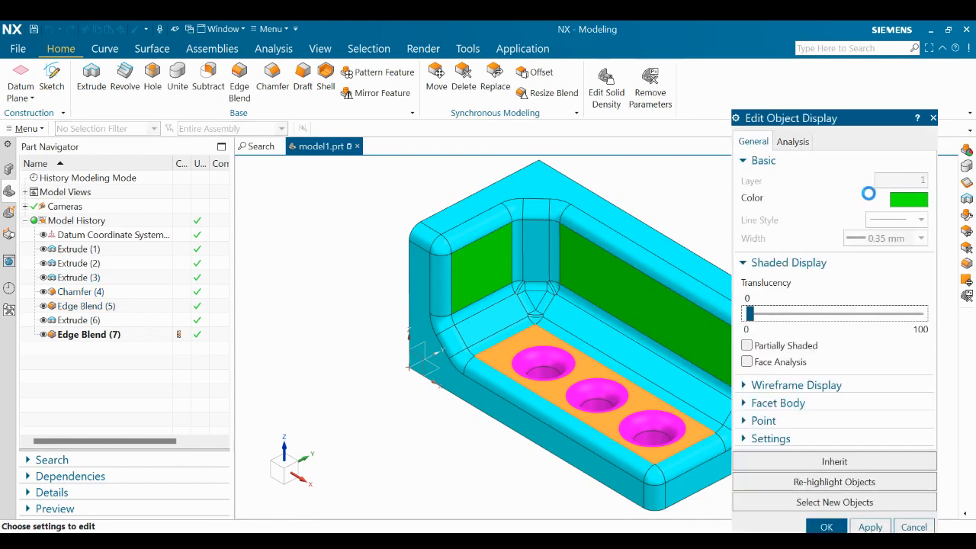
left_click(827, 527)
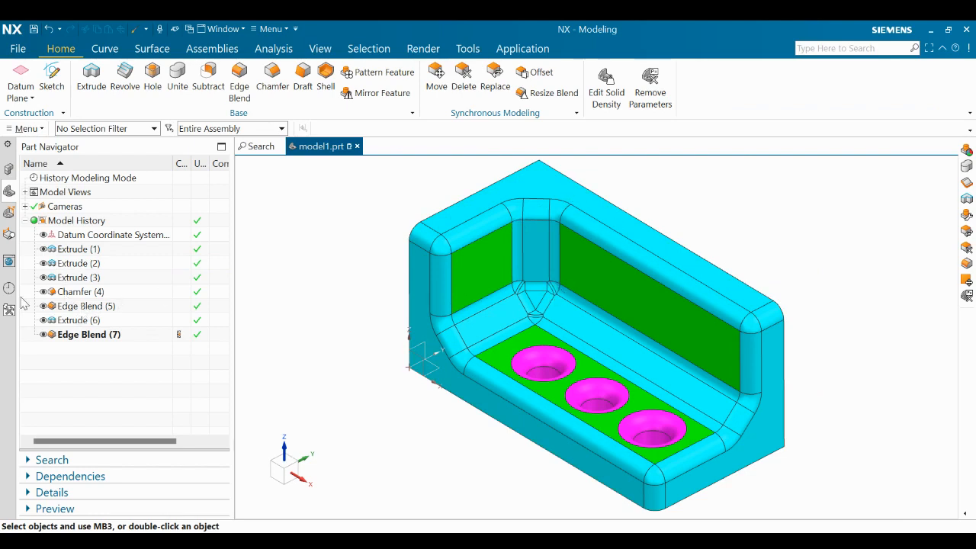
Assign a white feature face color to Edge Blend (5), covering the rounded edges around the bracket's inner walls and floor
left_click(66, 306)
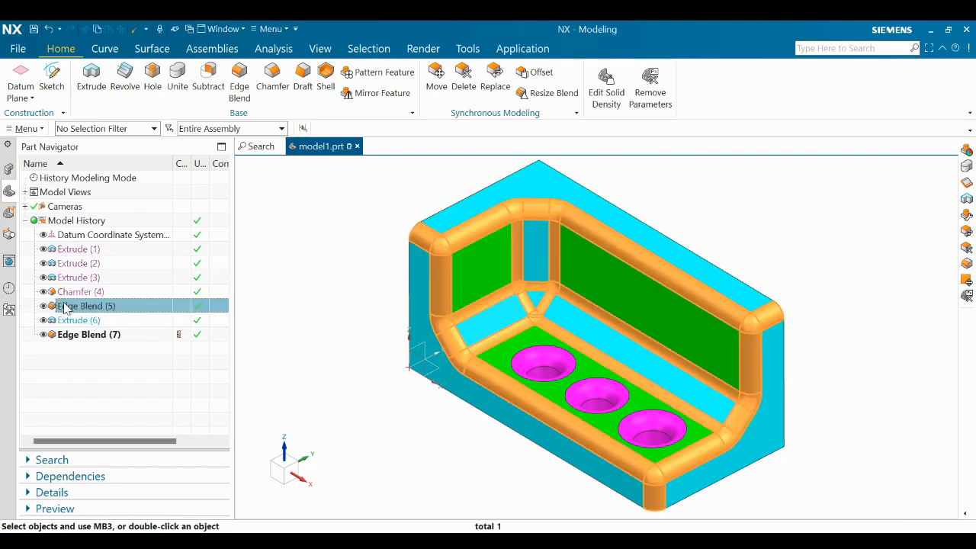
right_click(66, 306)
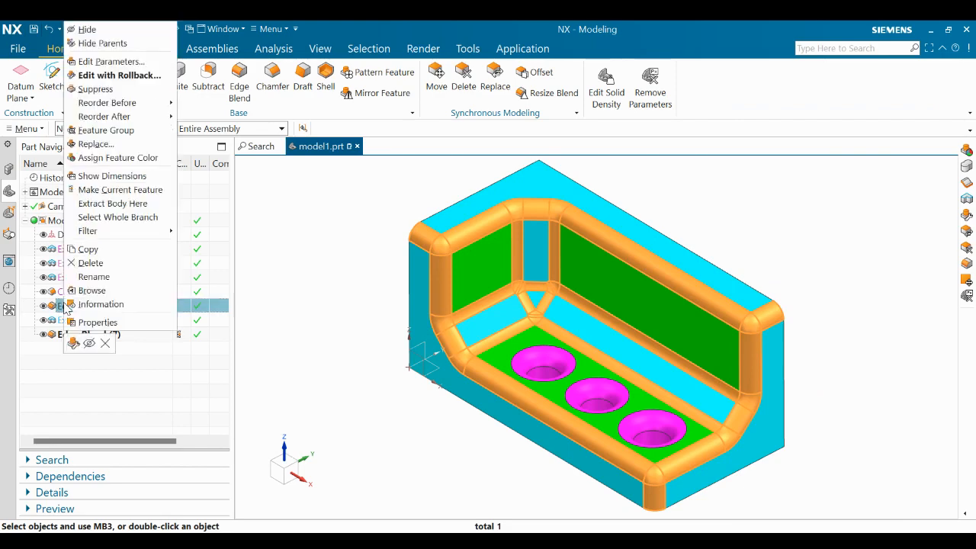
left_click(115, 158)
left_click(741, 206)
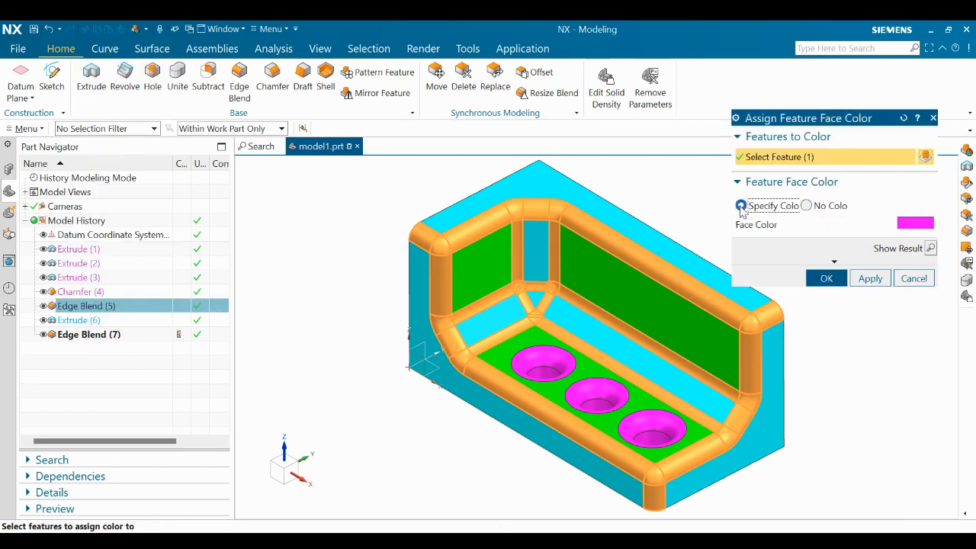
left_click(914, 224)
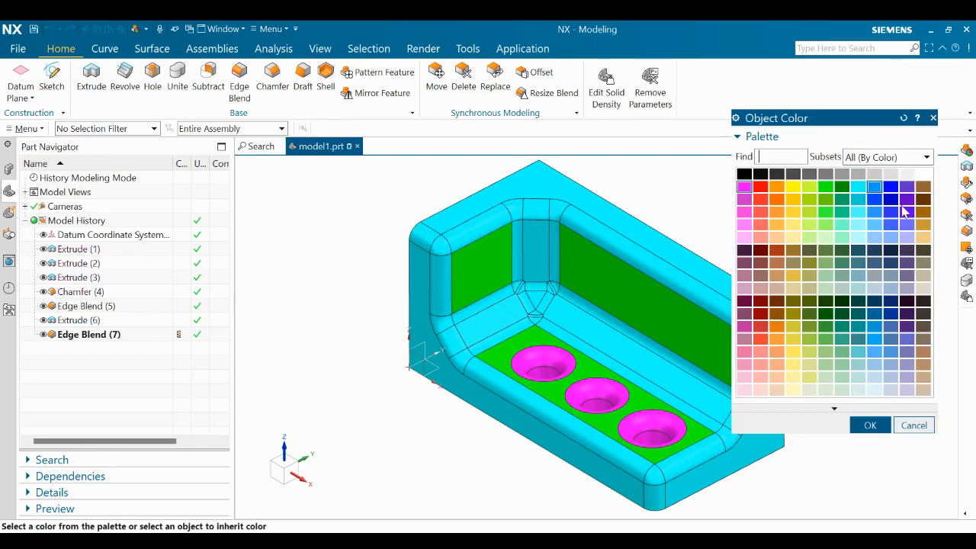
left_click(923, 175)
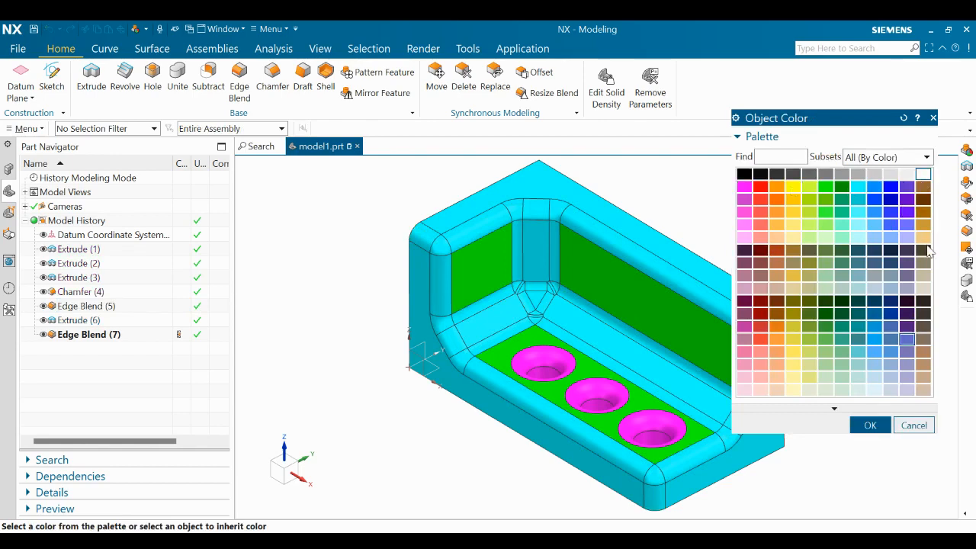
left_click(879, 429)
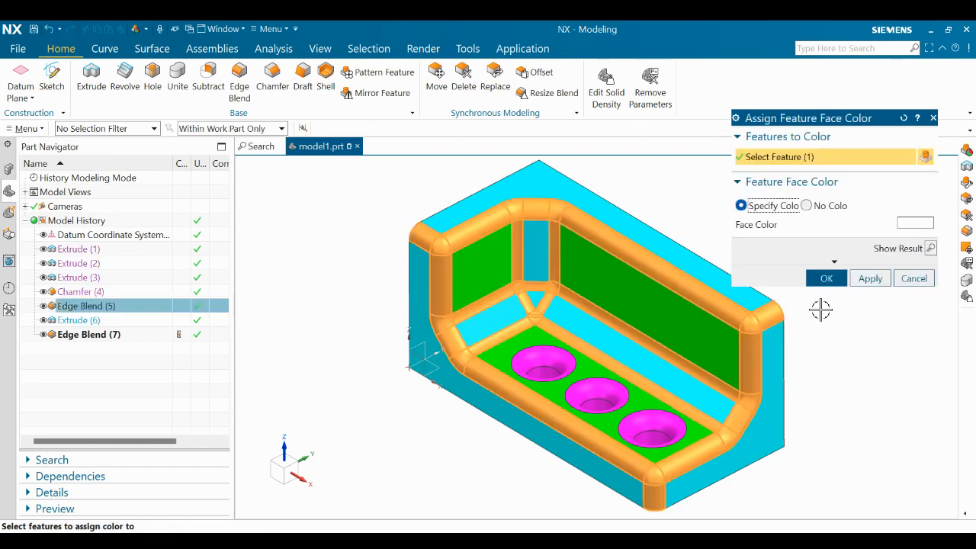
left_click(826, 277)
Set the selection type filter to Face, with the bracket's outer back walls in view
middle_click_drag(845, 438, 844, 353)
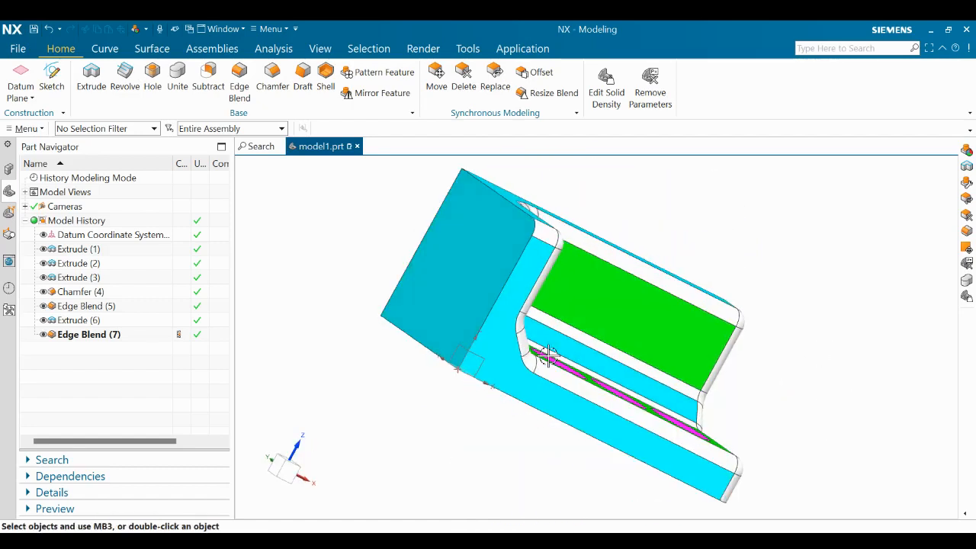
middle_click_drag(548, 355, 584, 359)
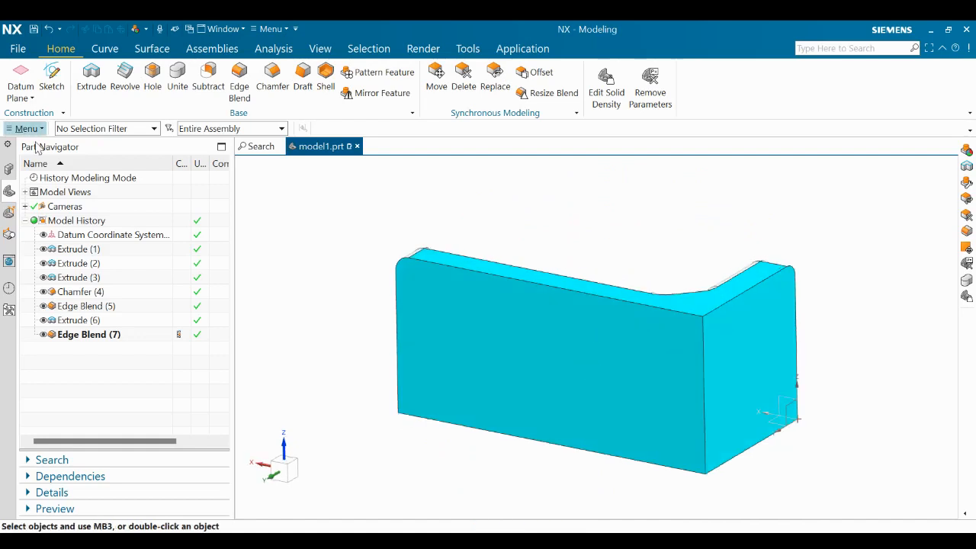
left_click(83, 132)
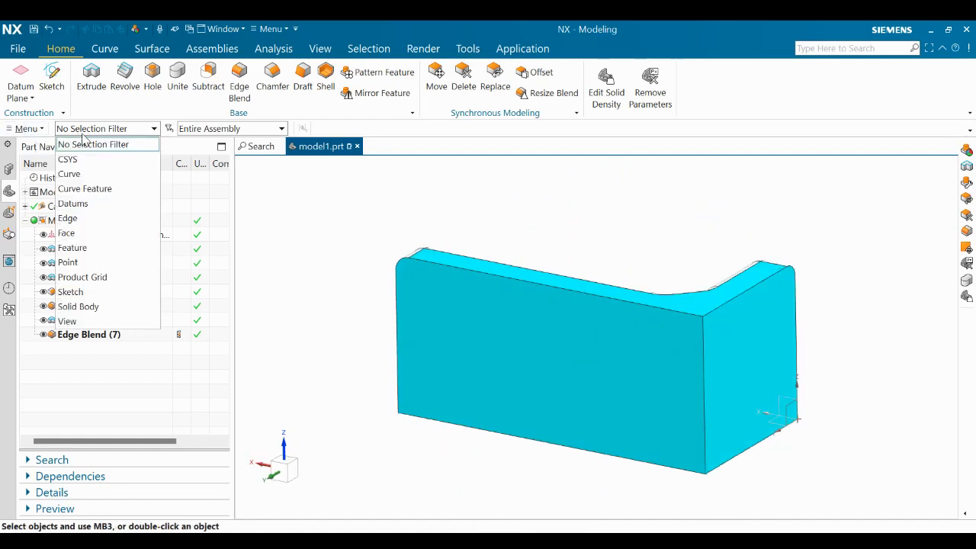
left_click(79, 233)
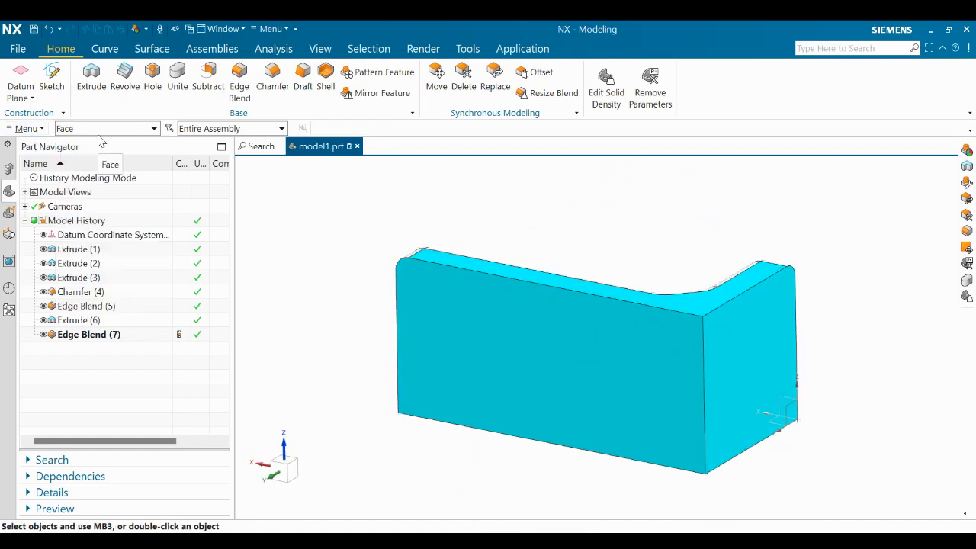
Try to set the object display color of the two flat outer back wall faces to brown
left_click(499, 327)
middle_click_drag(784, 347, 832, 404)
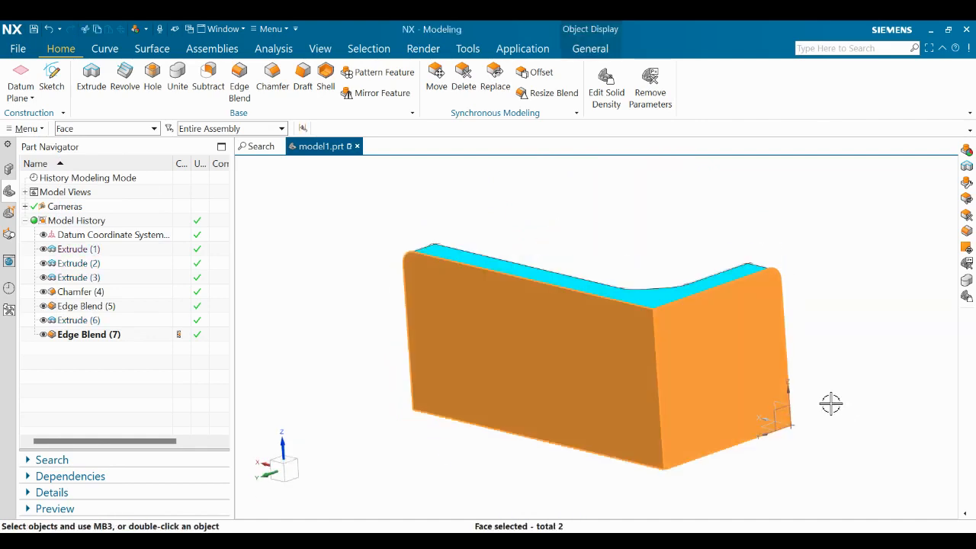
key("ctrl+j")
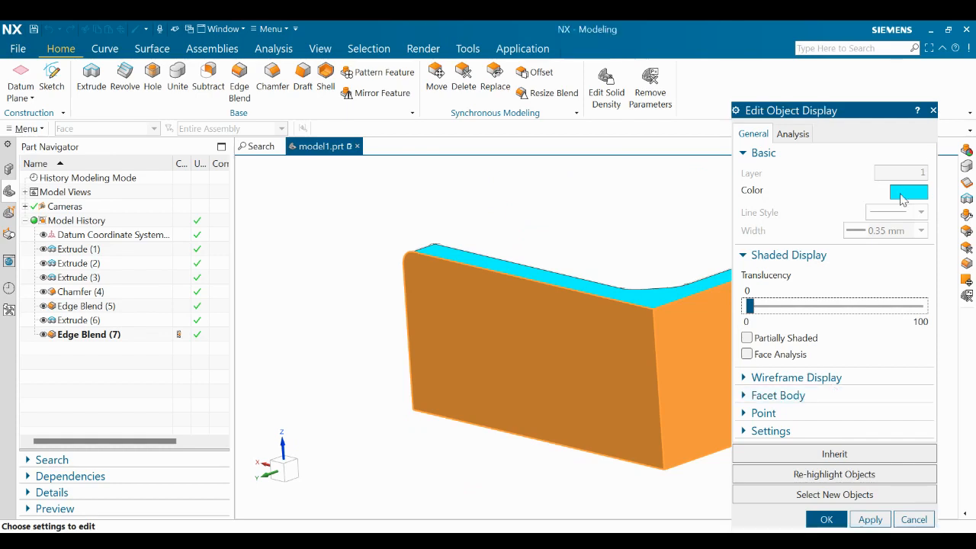
left_click(908, 193)
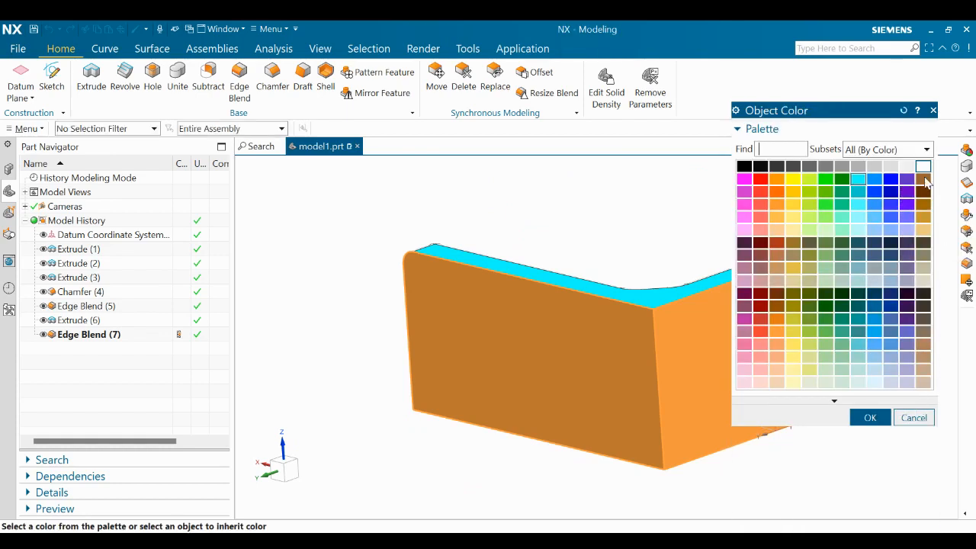
left_click(924, 180)
left_click(870, 418)
left_click(824, 519)
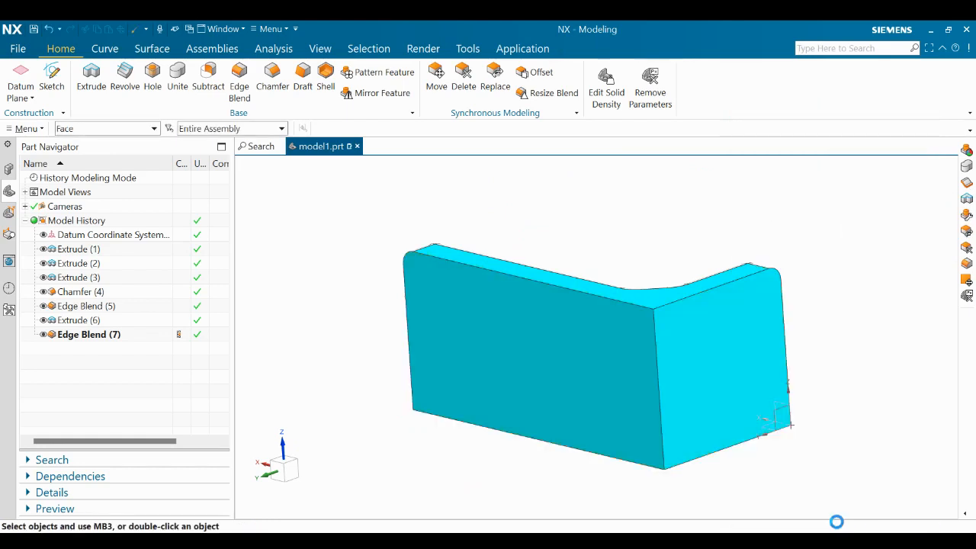
Select the two flat outer back wall faces again and edit their object display, setting the color to brown
middle_click_drag(801, 384, 610, 306)
left_click(646, 334)
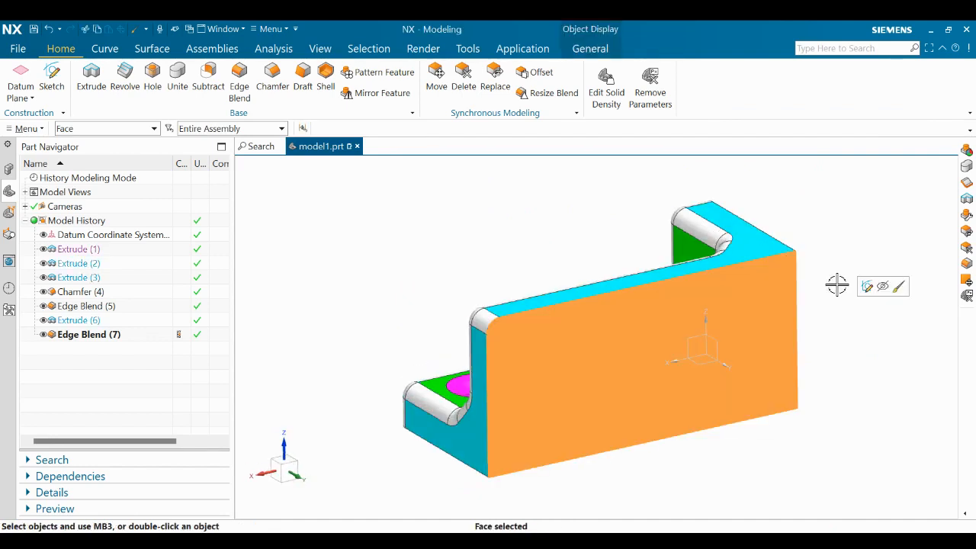
middle_click_drag(835, 285, 802, 317)
left_click(797, 320)
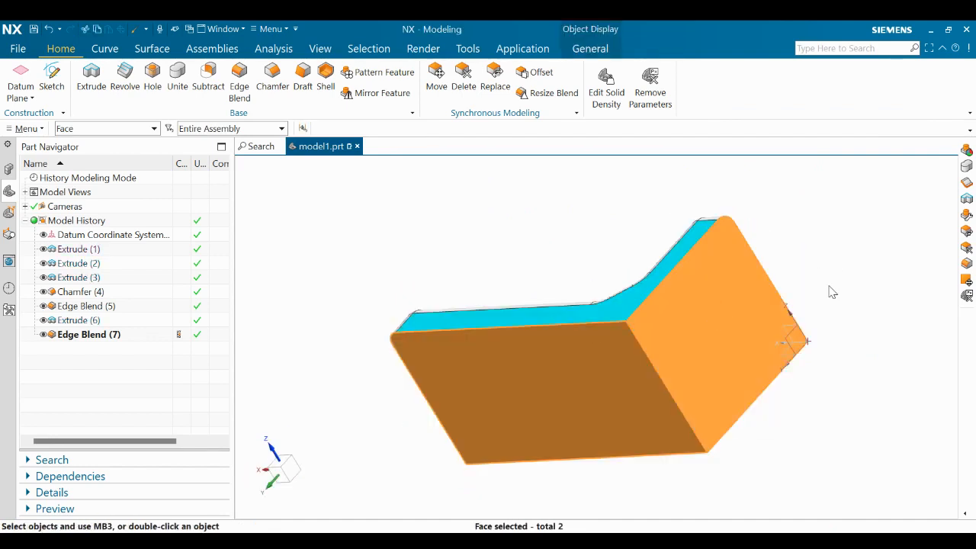
key("ctrl+j")
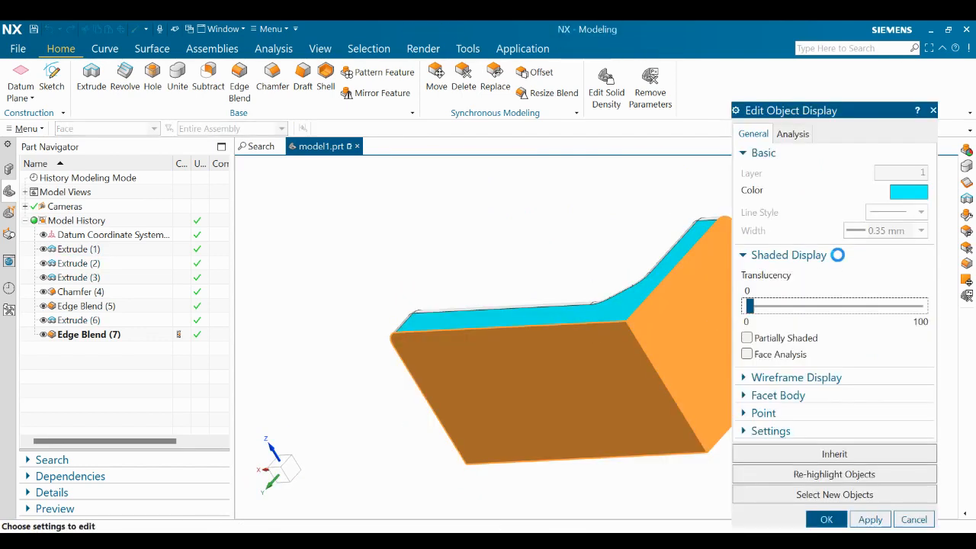
left_click(908, 192)
left_click(923, 180)
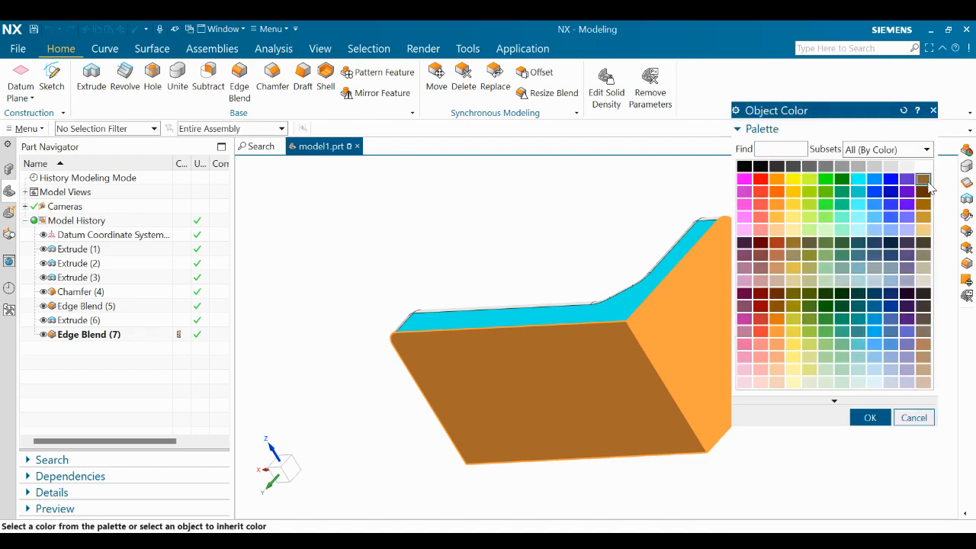
left_click(866, 420)
left_click(824, 519)
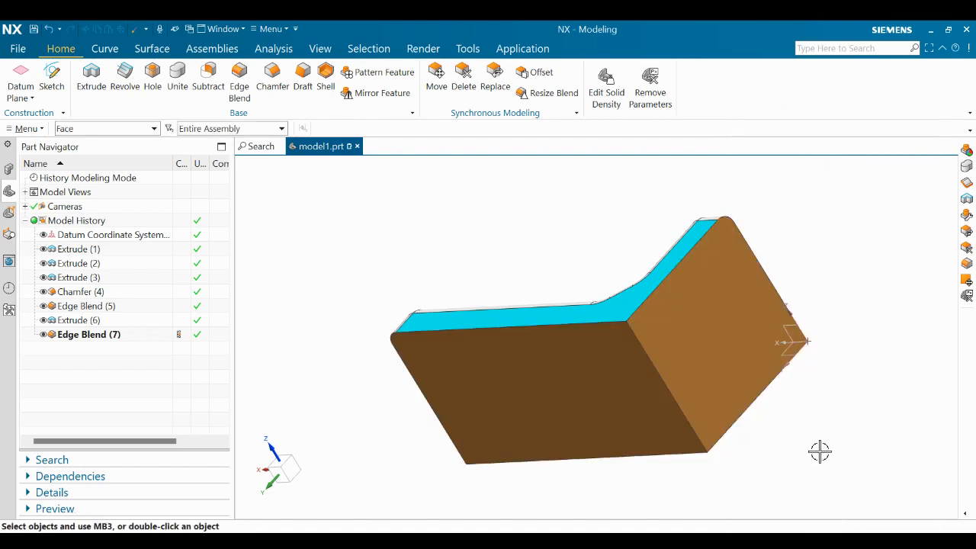
middle_click_drag(820, 451, 704, 425)
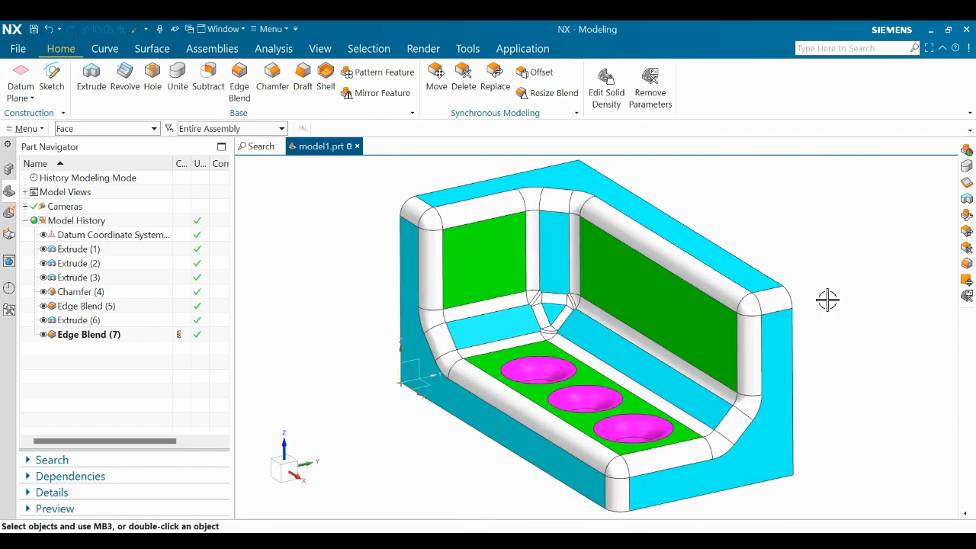